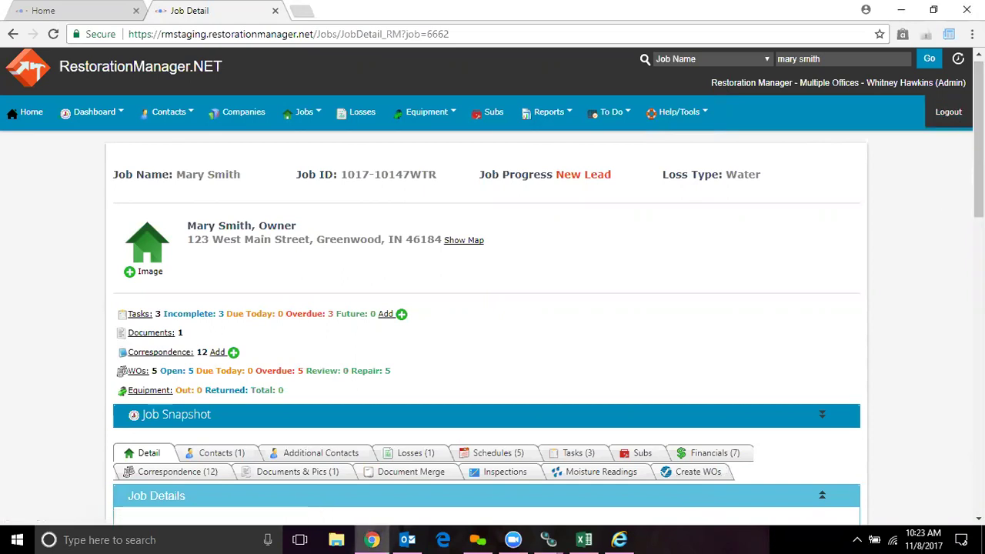
- Open work order creation for this job and load its existing loss and estimate
scroll(979, 138, down, 3)
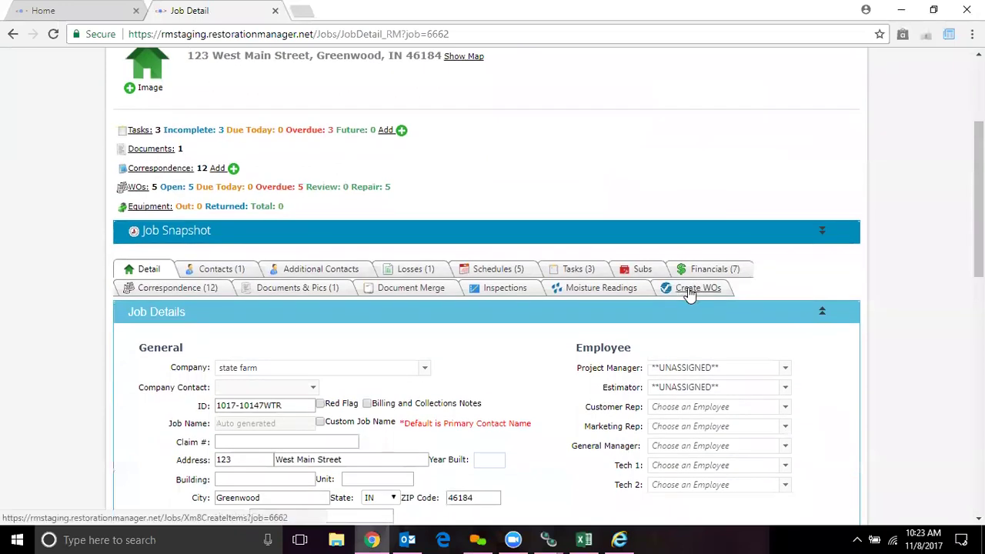
click(689, 289)
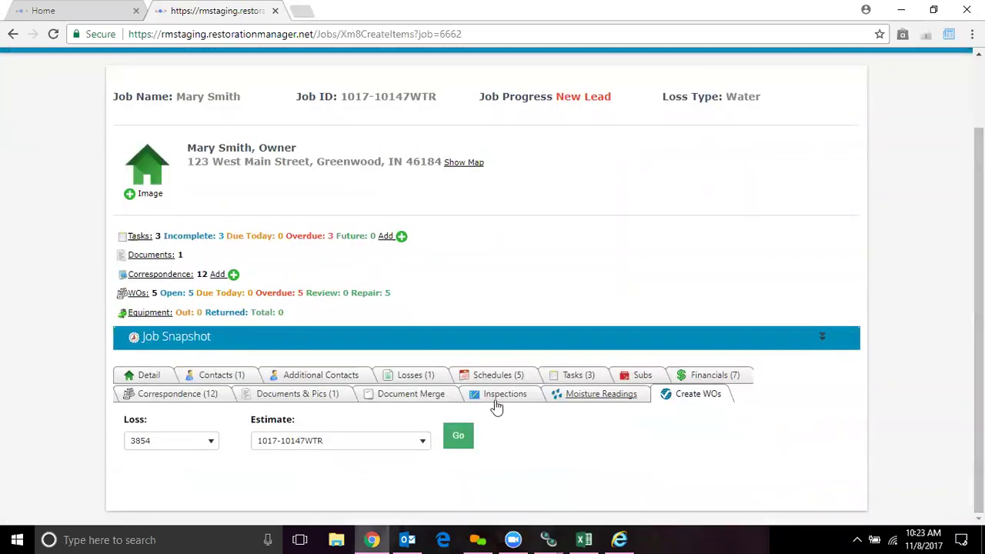
click(211, 441)
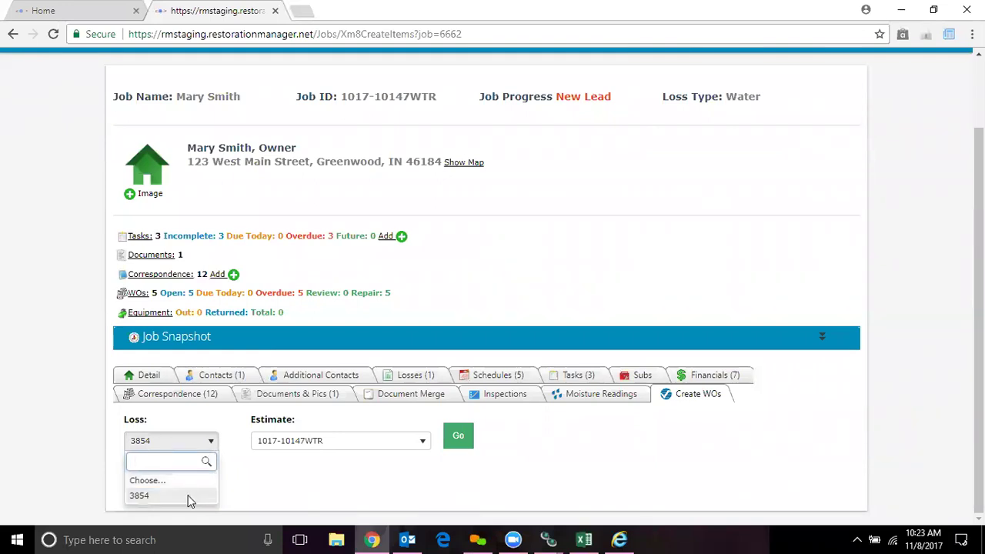
click(191, 501)
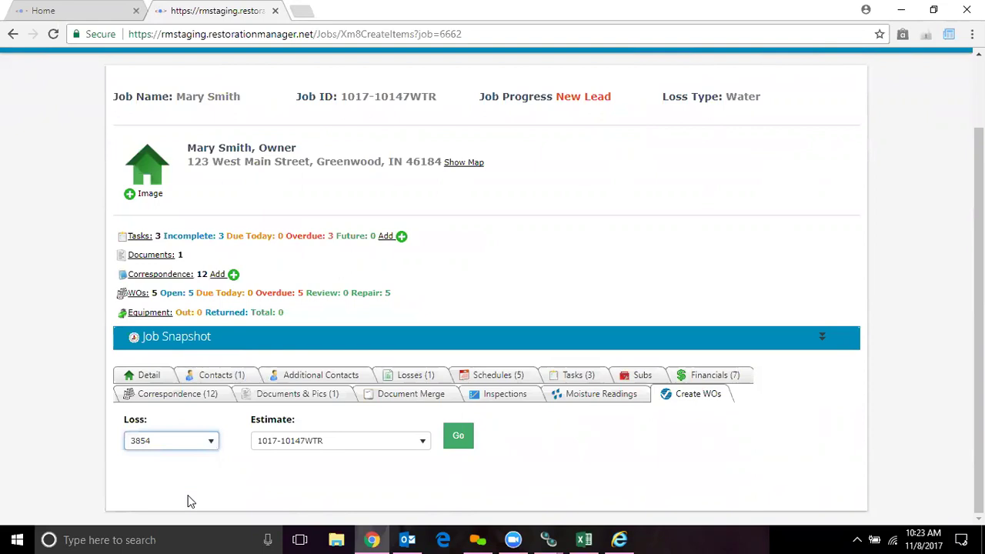
click(423, 443)
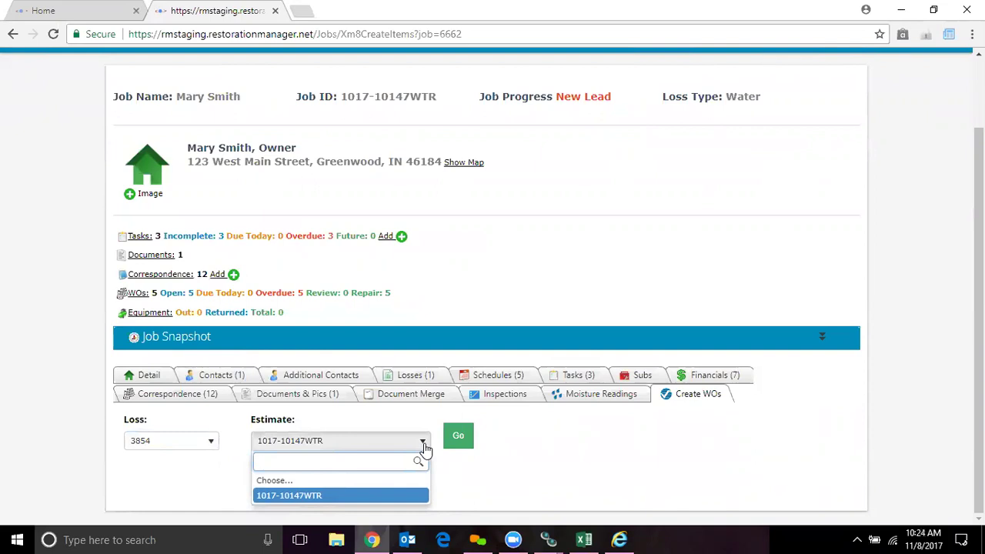
click(378, 493)
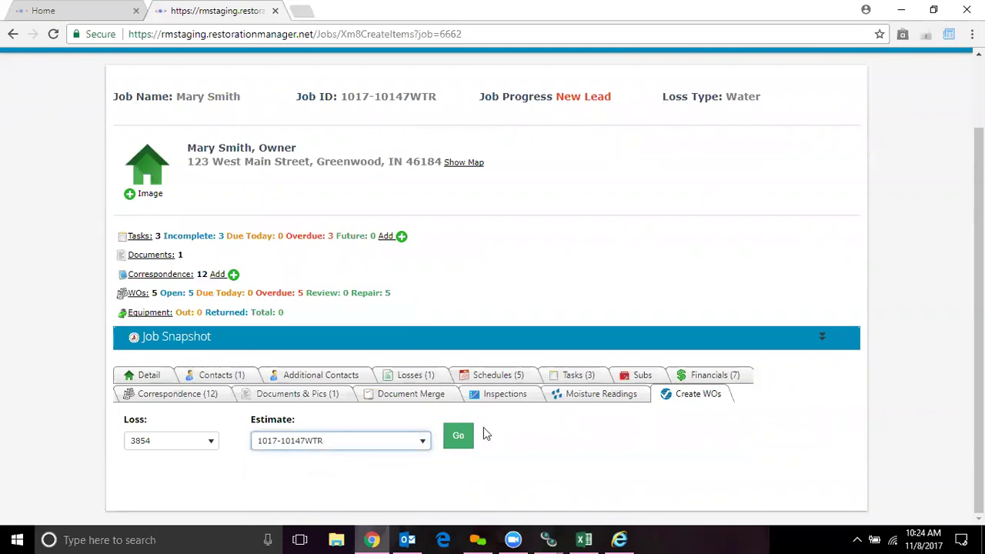
click(460, 436)
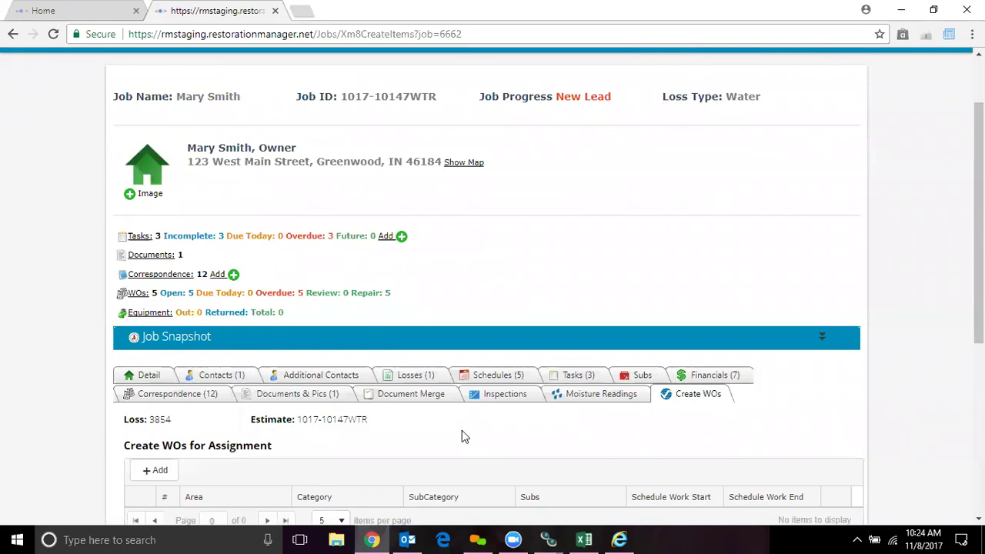
- Add a work order for assignment with area Bedroom 2, category Carpet Installation and subcategory Tacked
drag(978, 223, 978, 377)
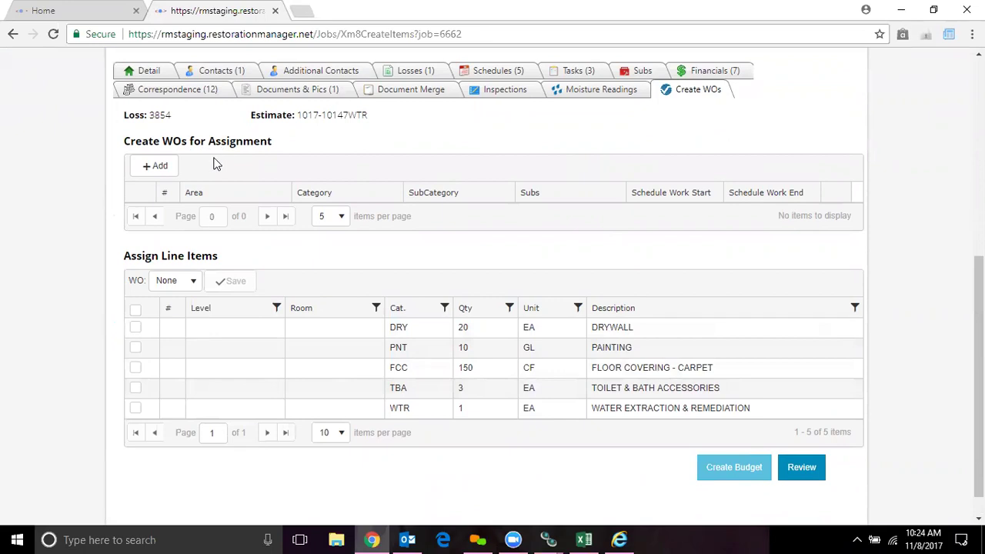
click(159, 167)
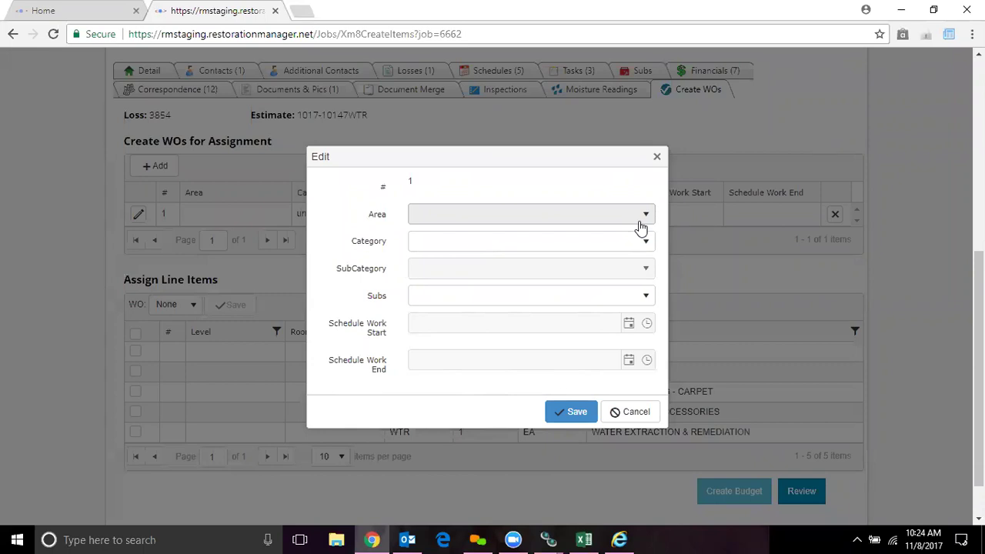
click(638, 224)
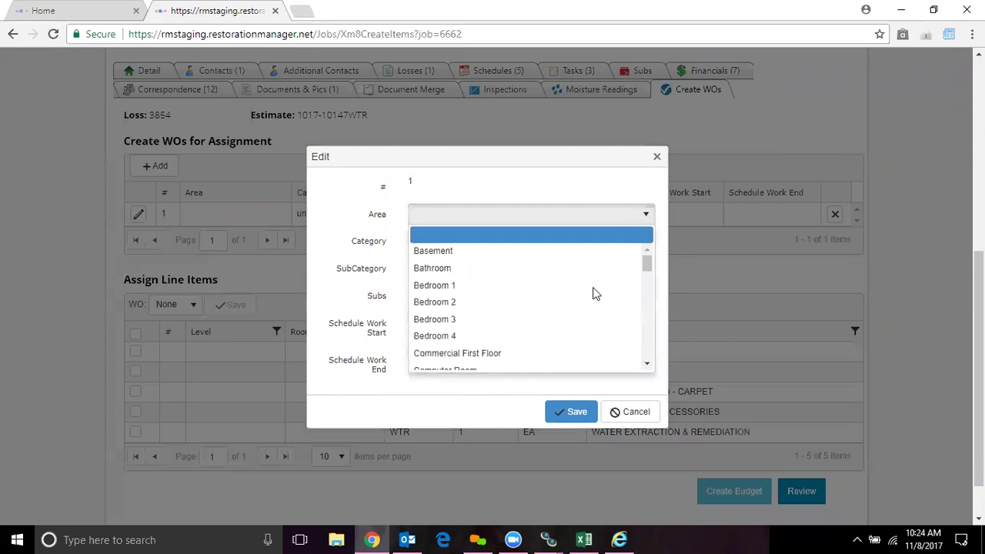
click(557, 302)
click(649, 242)
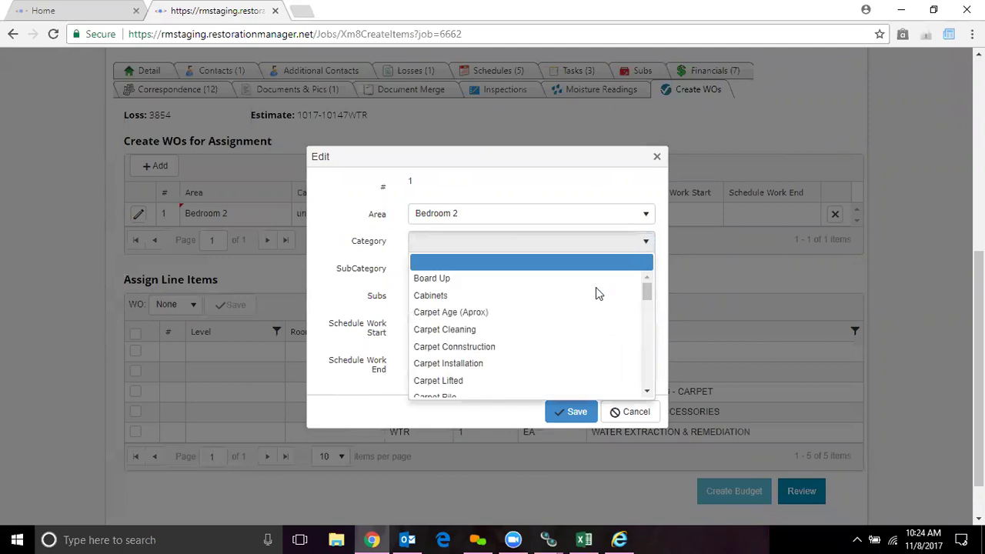
click(508, 365)
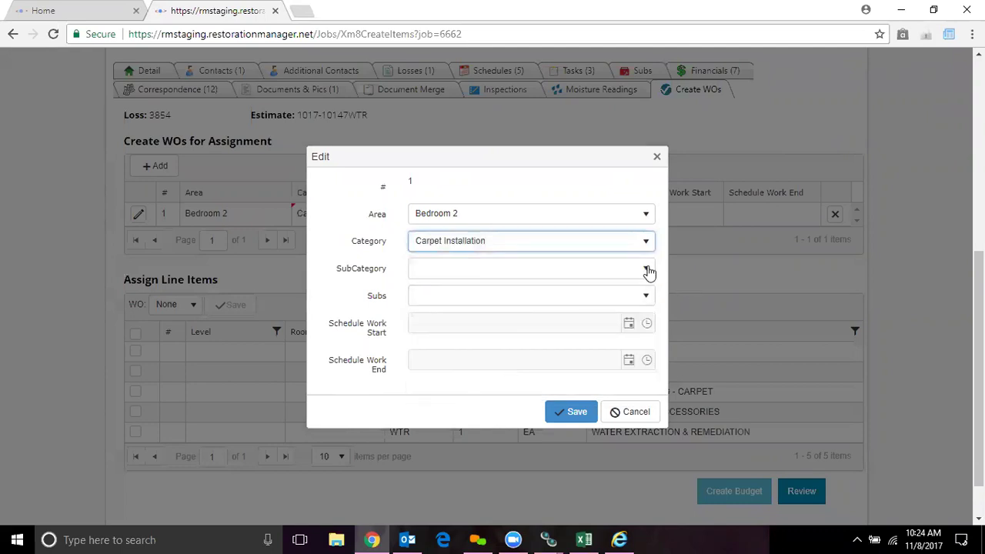
click(647, 270)
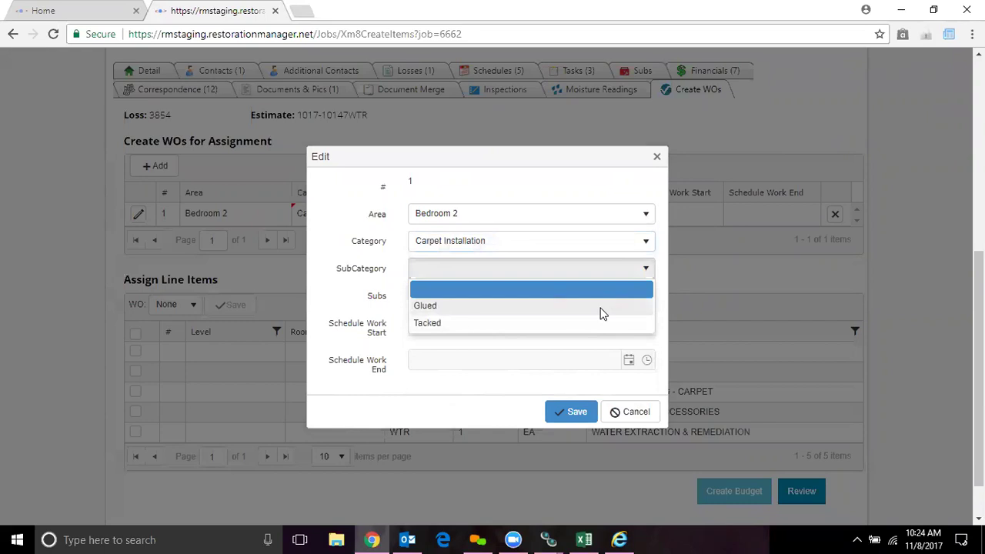
click(535, 326)
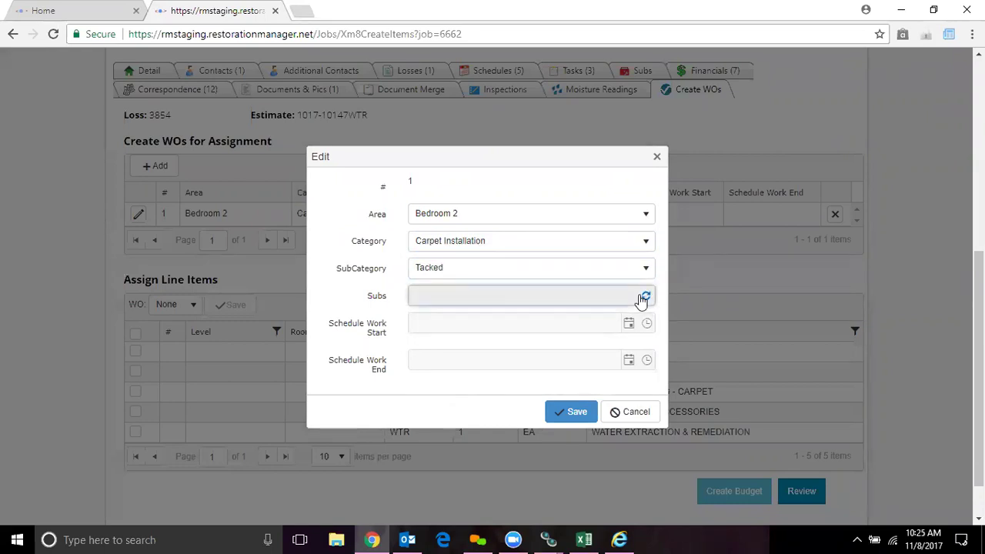
- Assign the new work order to the subcontractor listed directly above Mario Brothers Plumbing
click(641, 299)
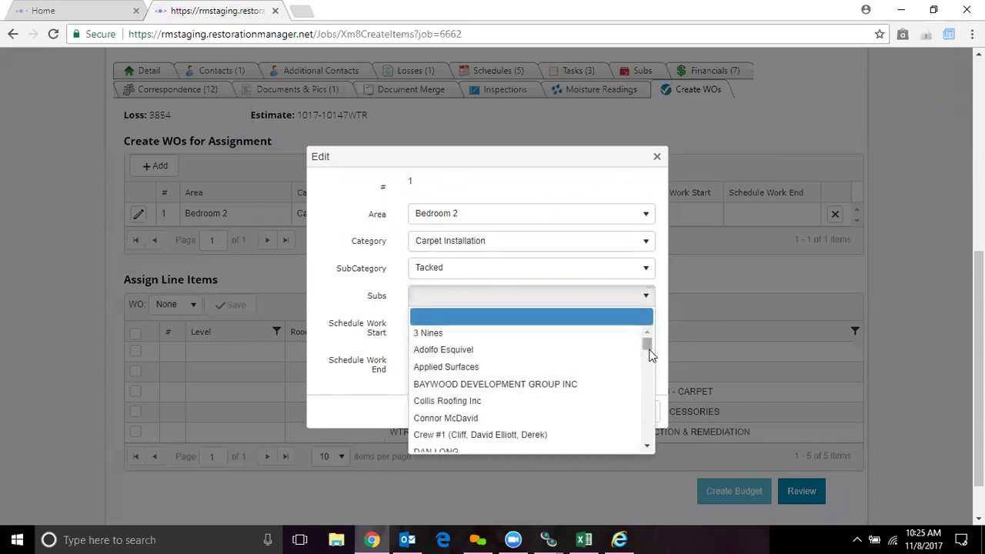
scroll(648, 359, down, 2)
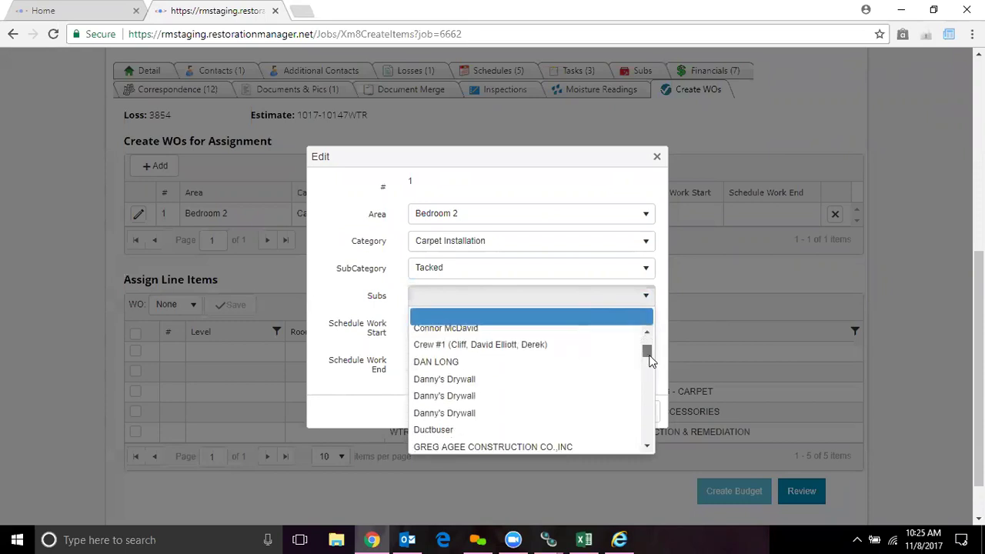
scroll(648, 359, up, 1)
scroll(648, 359, up, 2)
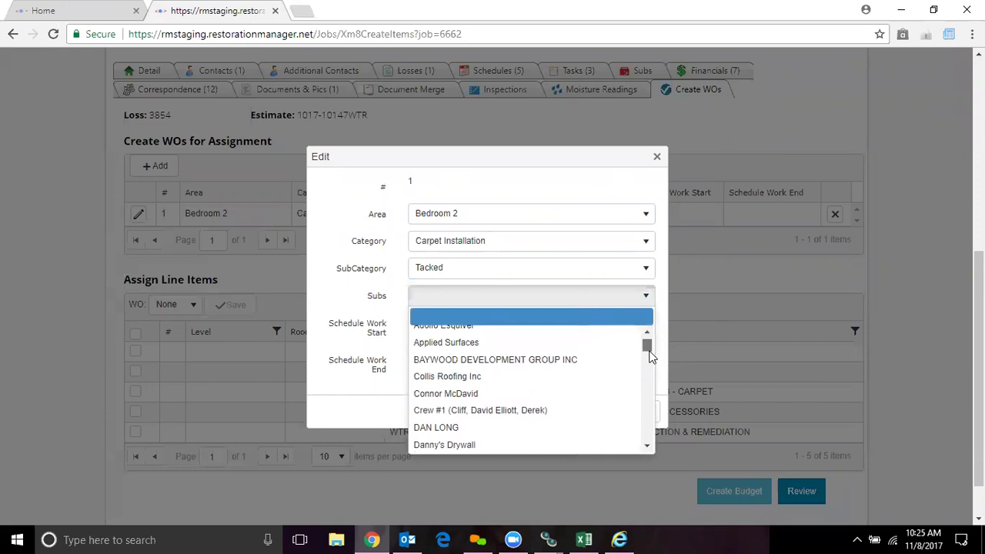
scroll(649, 367, down, 4)
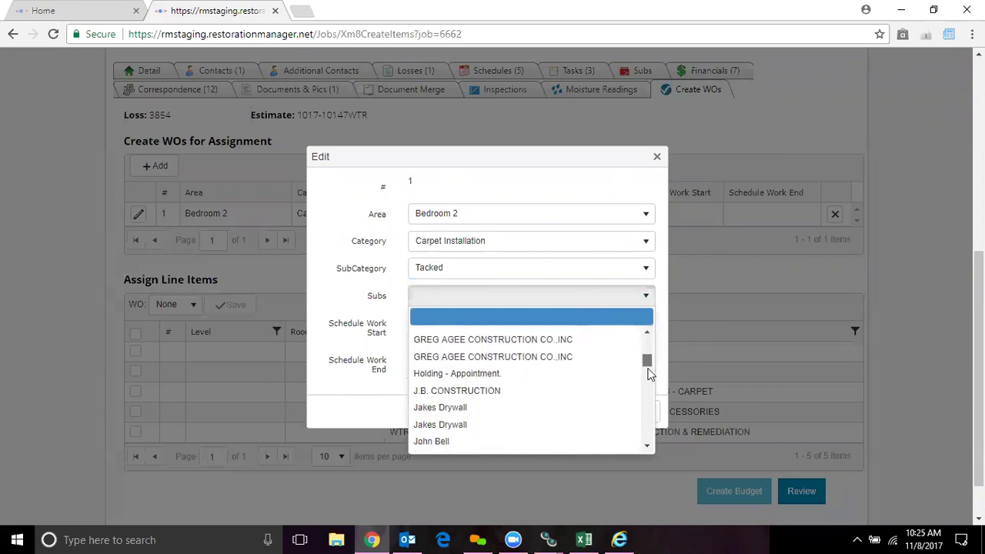
scroll(649, 381, down, 4)
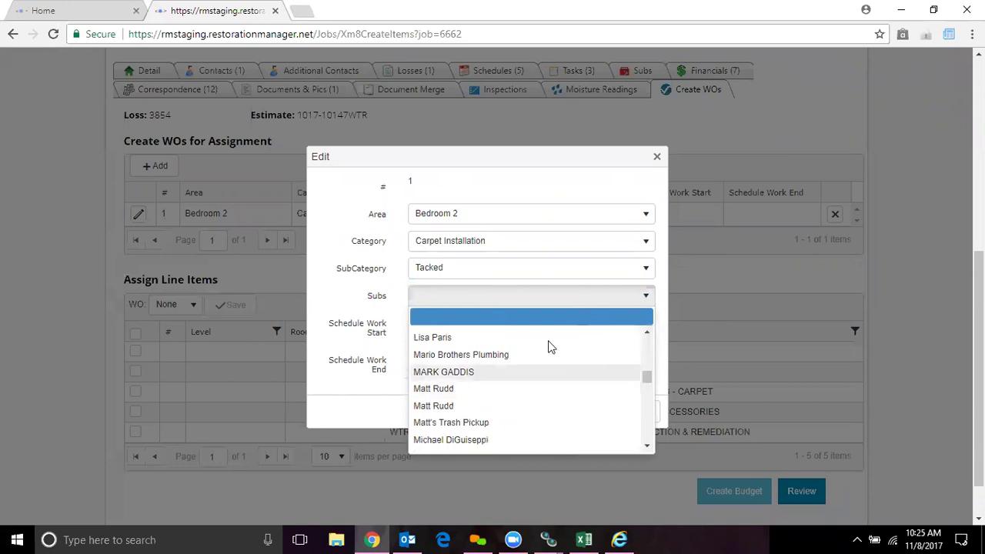
click(551, 343)
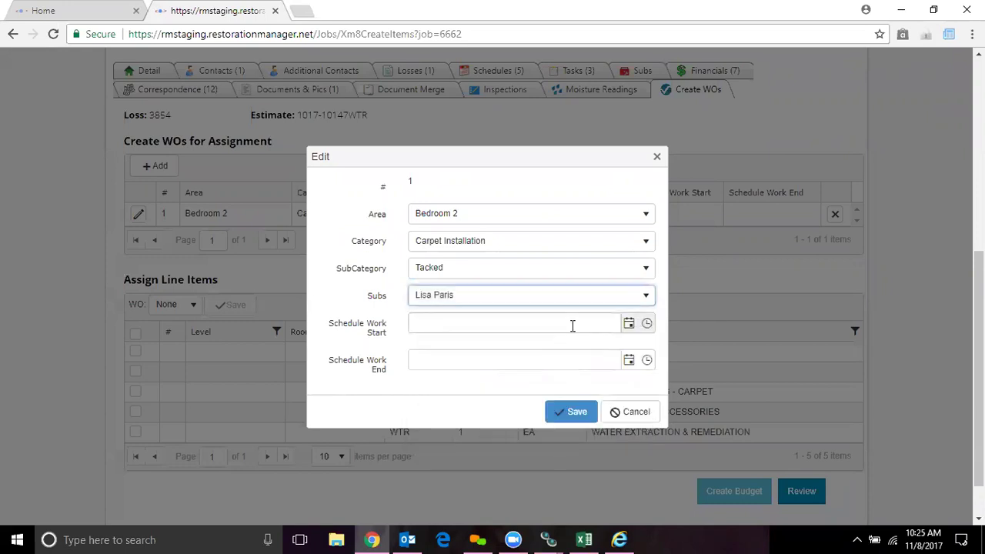
- Set the work order's scheduled work start to 11/9/2017 9:30 AM
click(572, 325)
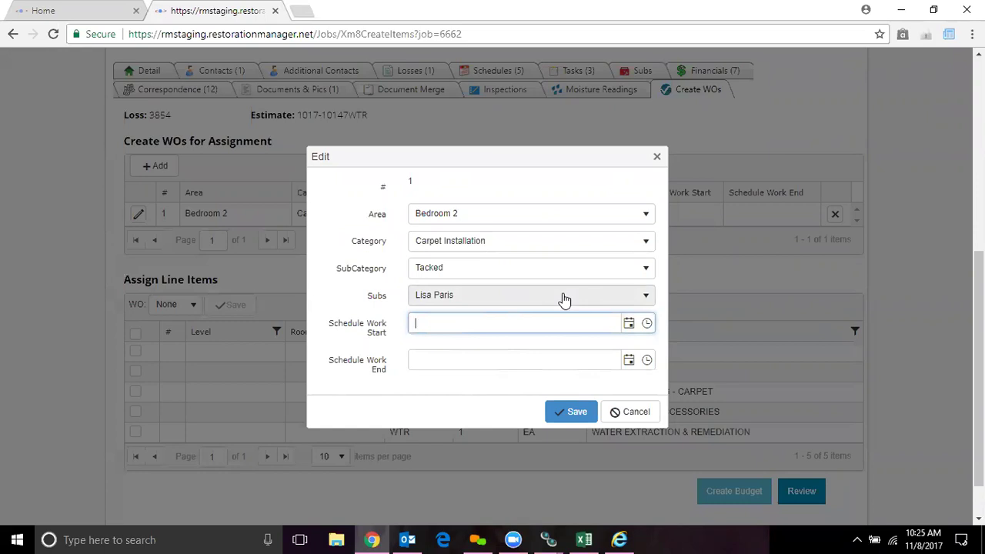
click(629, 324)
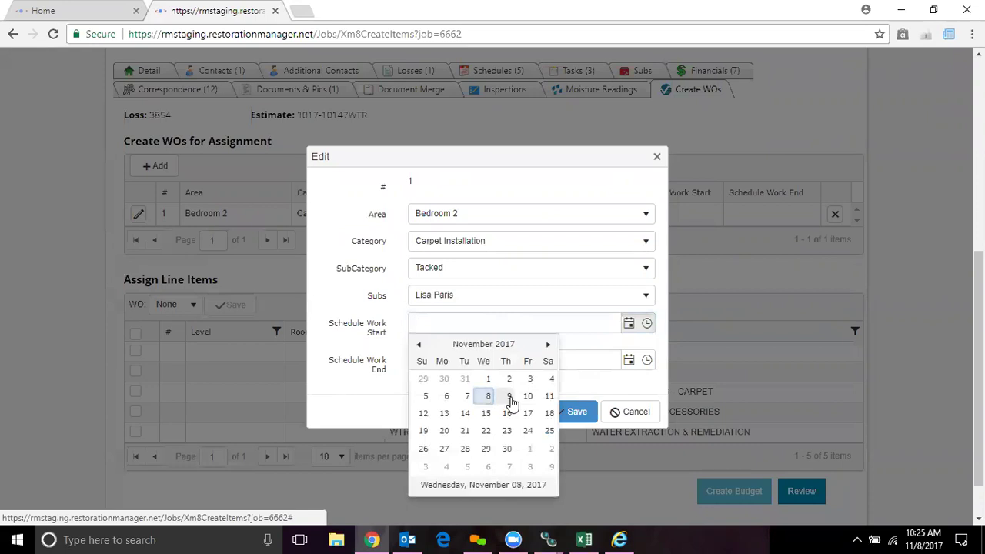
click(509, 397)
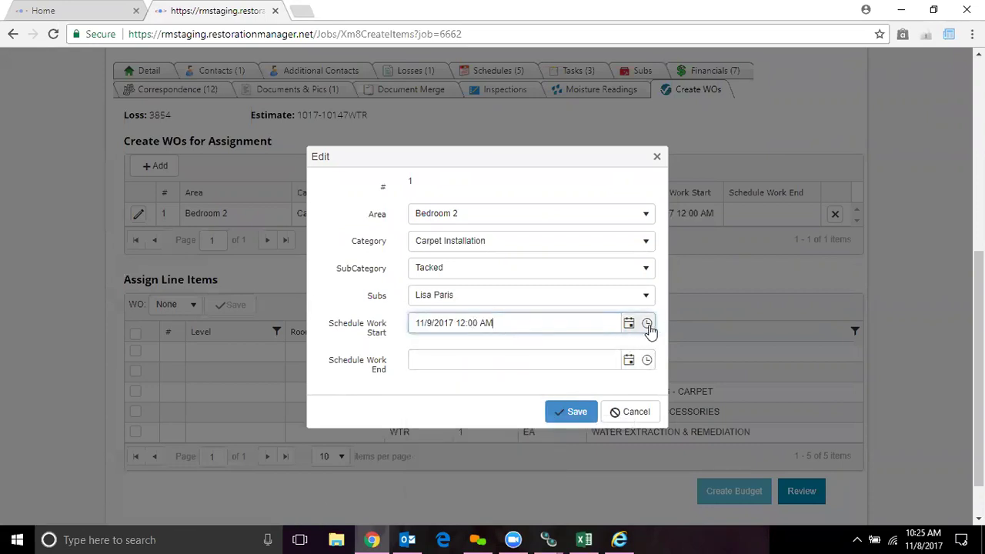
click(648, 325)
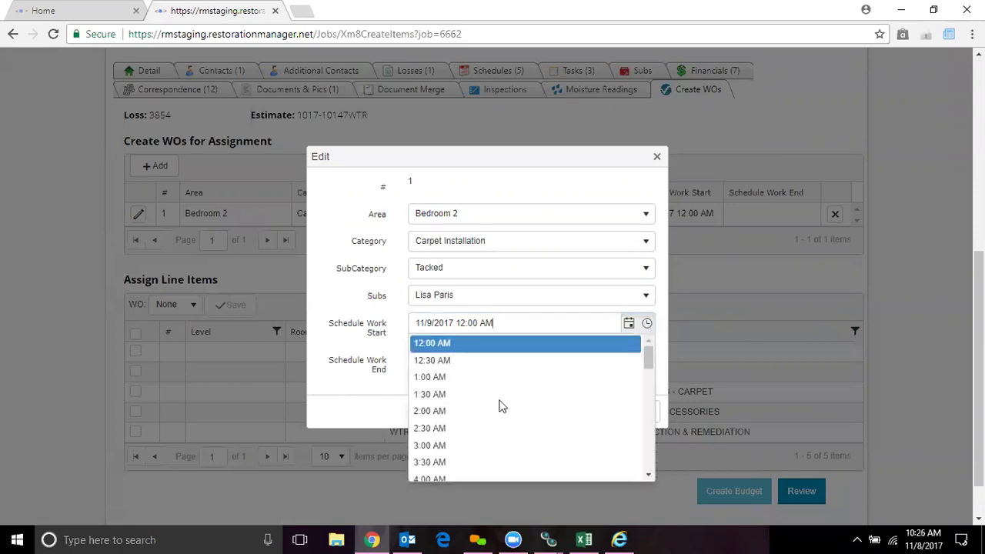
click(648, 476)
click(649, 475)
scroll(542, 403, down, 3)
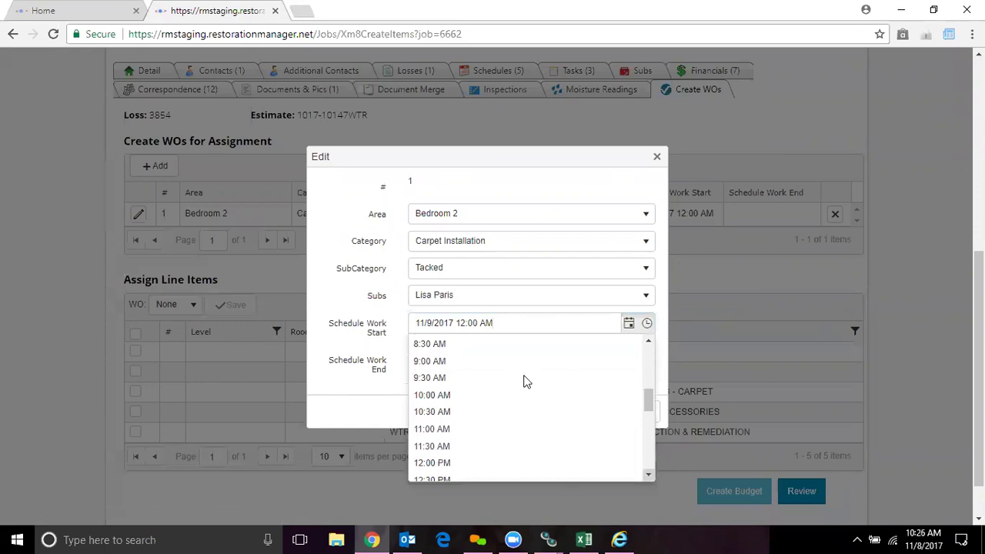
click(523, 377)
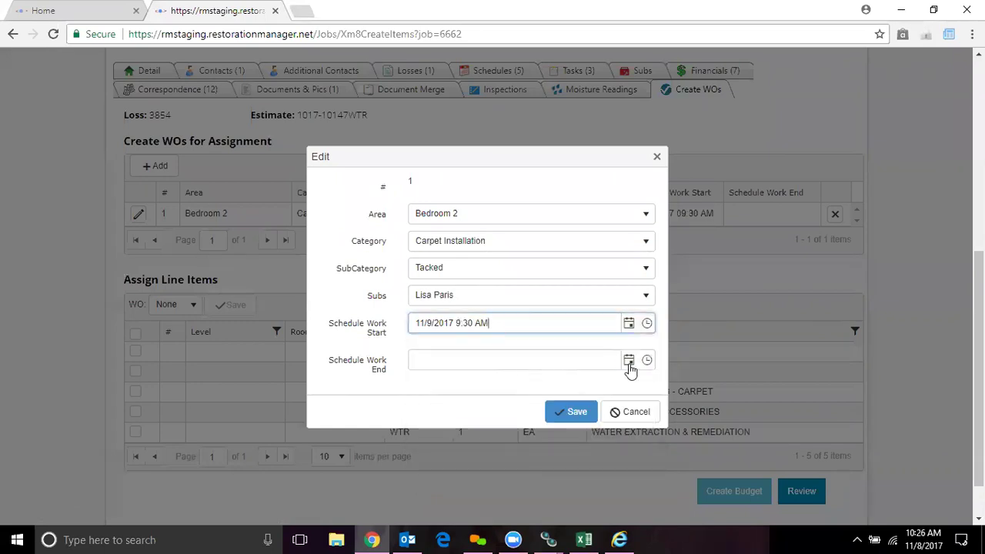
- Set the scheduled work end to 11/9/2017 5:00 PM and save the work order
click(629, 362)
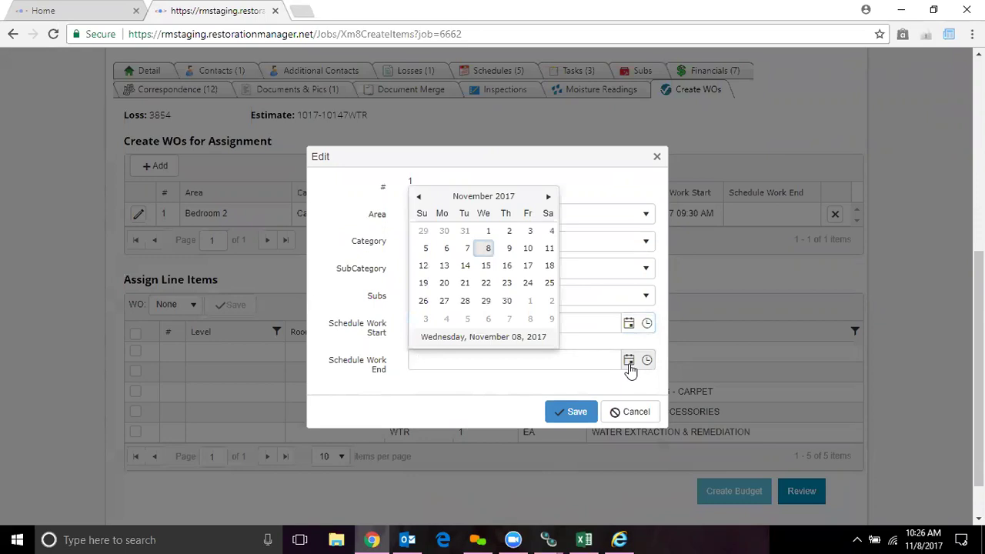
click(509, 250)
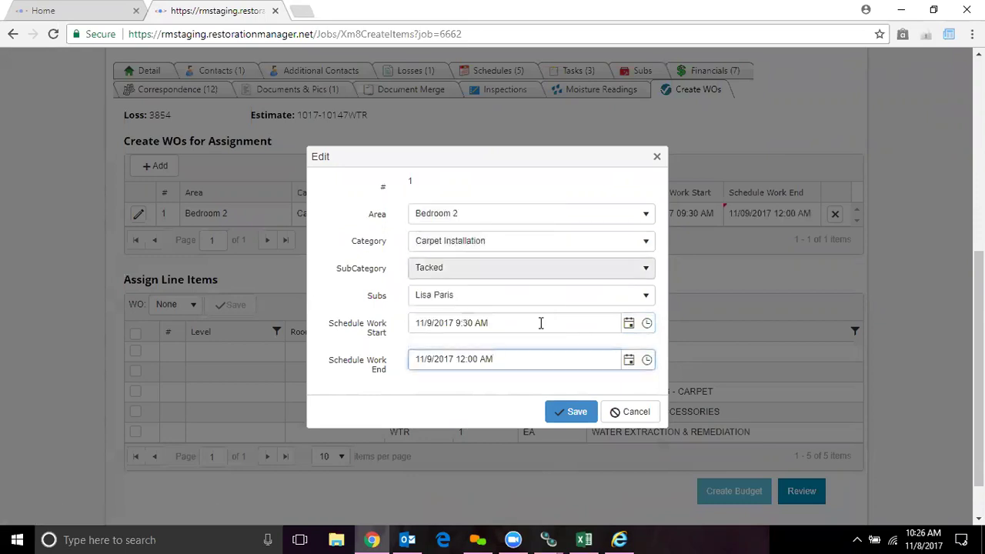
click(647, 362)
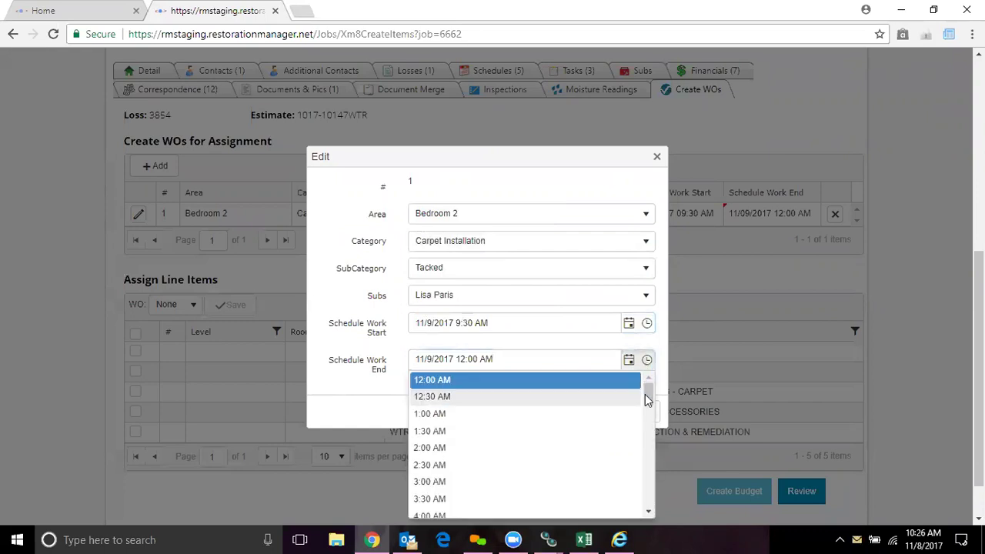
scroll(651, 431, down, 6)
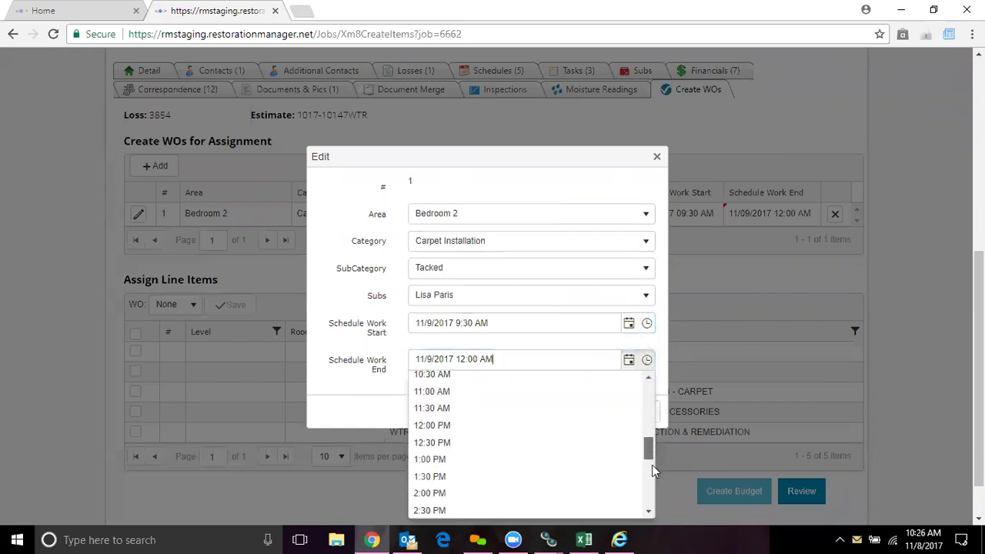
click(535, 476)
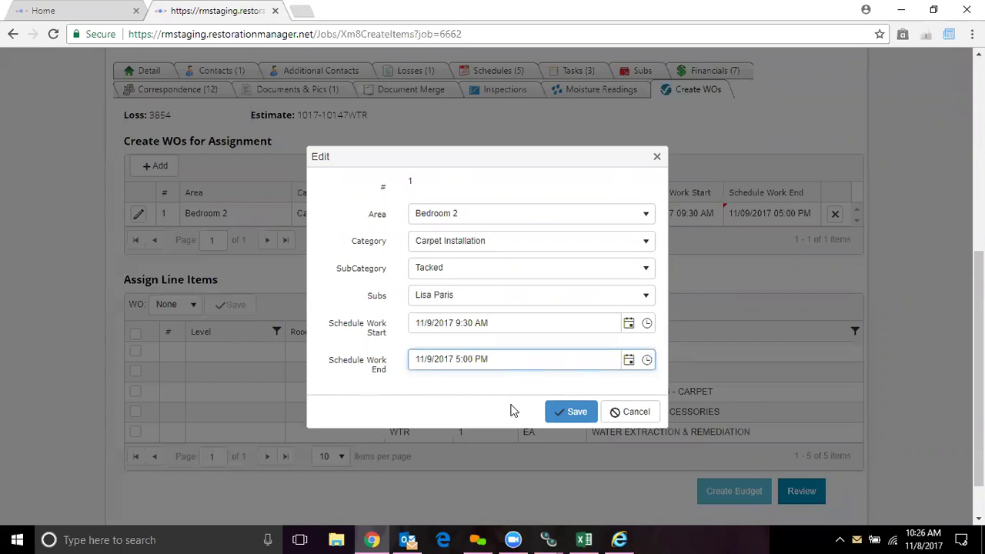
click(565, 414)
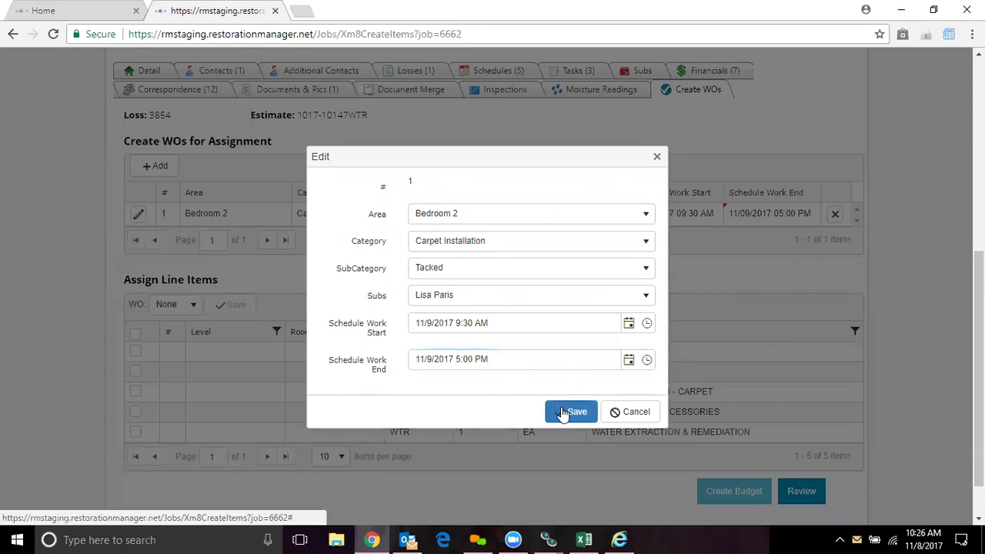
click(564, 414)
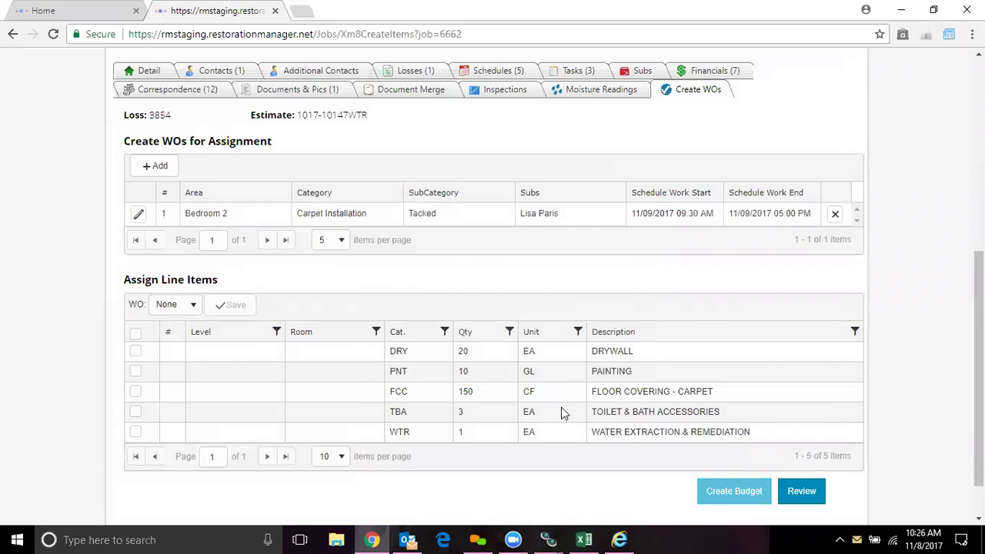
- Assign the FLOOR COVERING - CARPET line item to work order 1 and save the assignment
click(193, 306)
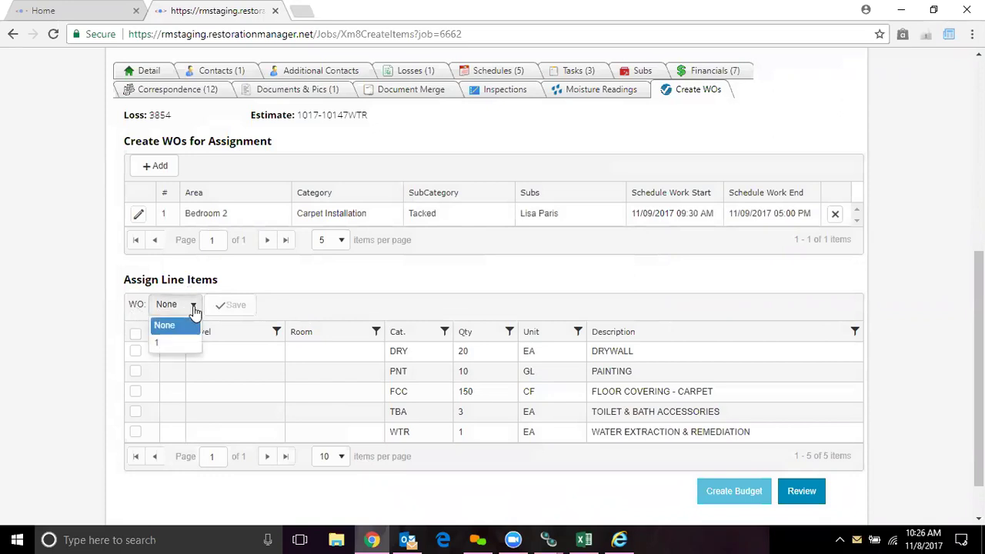
click(181, 344)
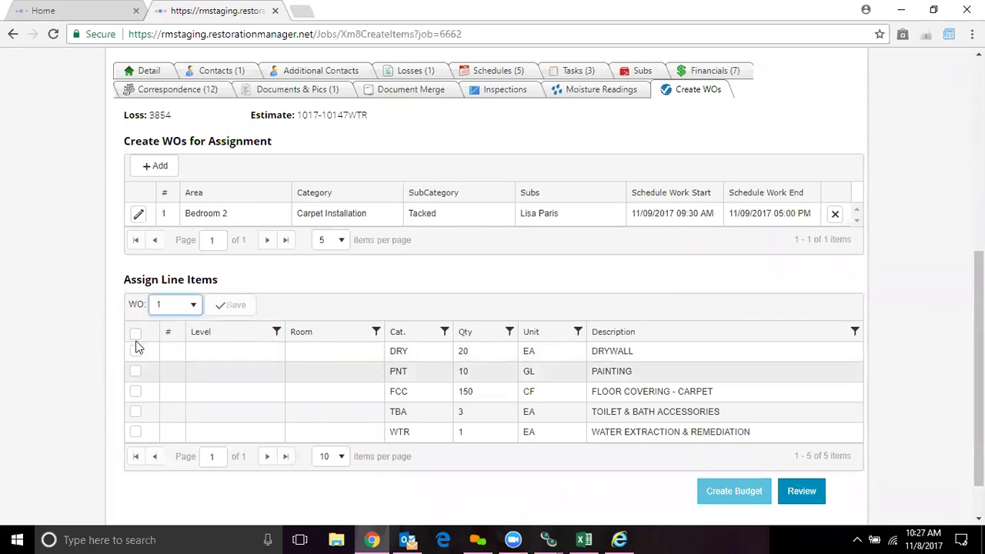
click(136, 393)
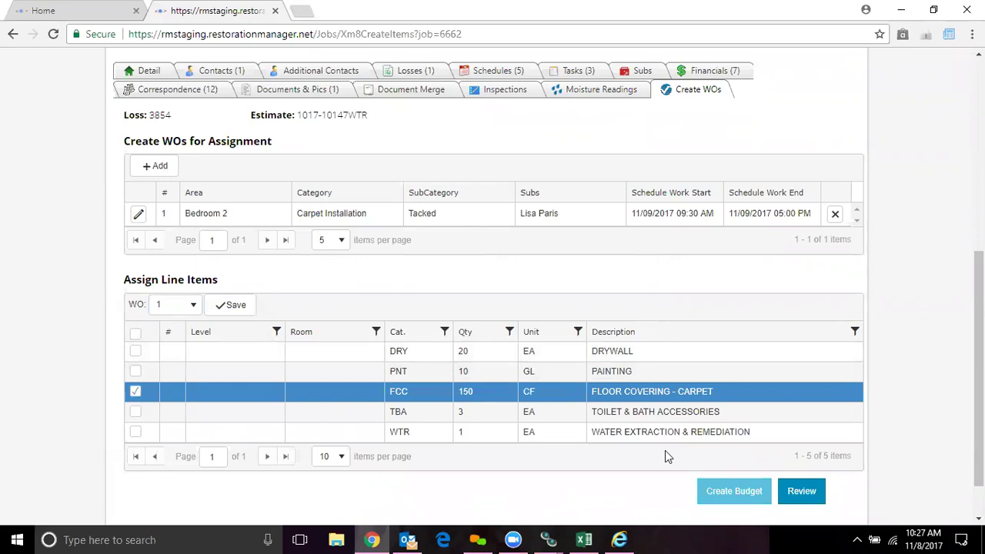
scroll(978, 370, down, 1)
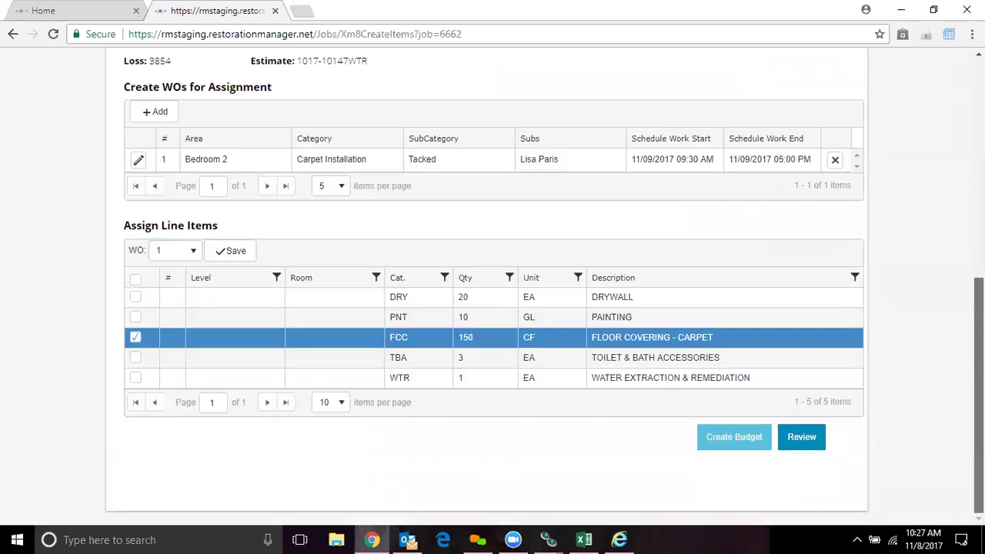
click(799, 449)
click(490, 153)
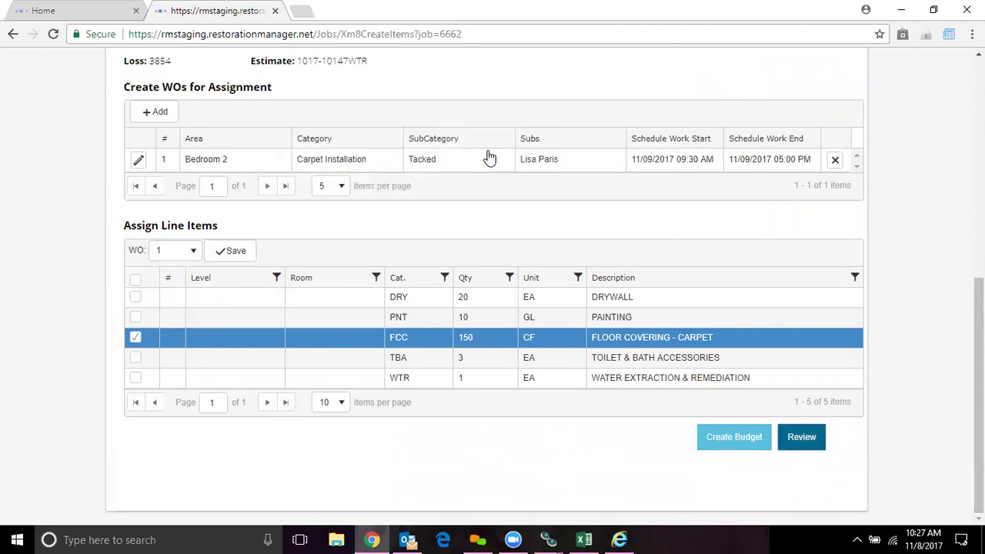
click(234, 251)
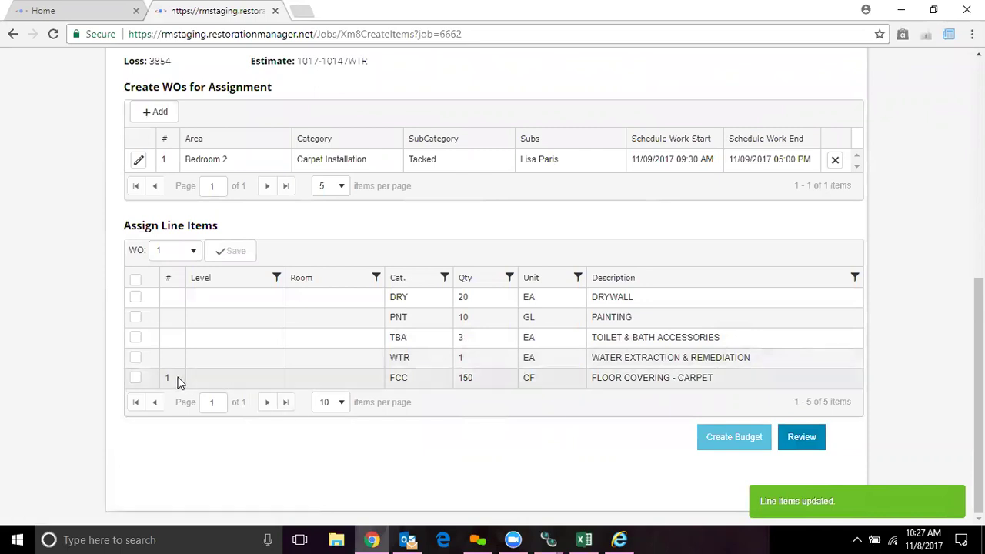
- Review the work order with its assigned and unassigned line items, and go back to the work order setup
click(808, 443)
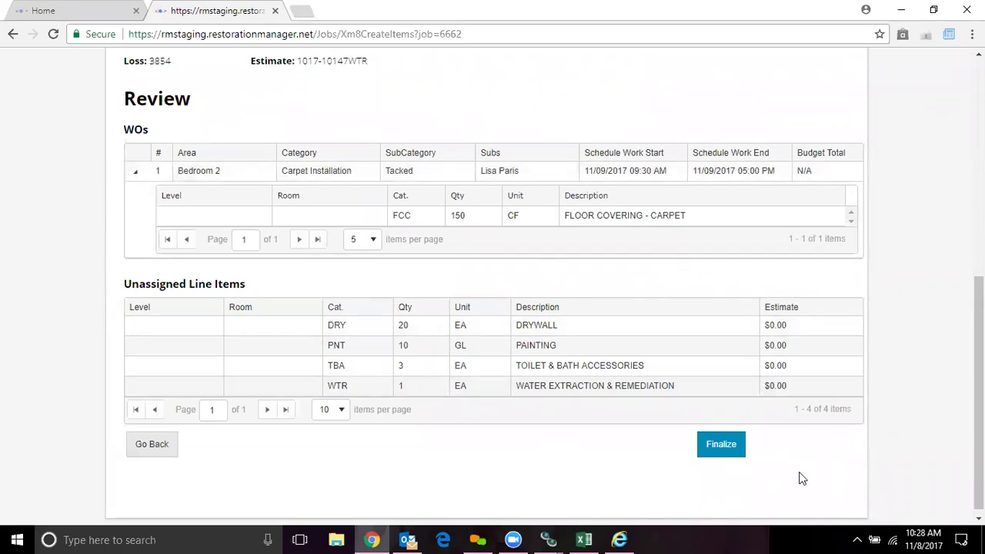
click(724, 452)
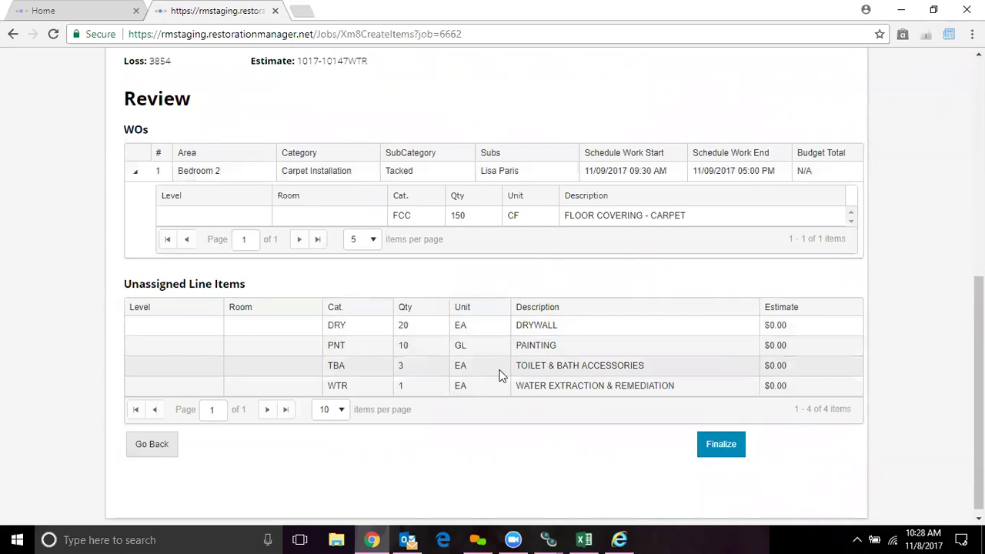
click(144, 451)
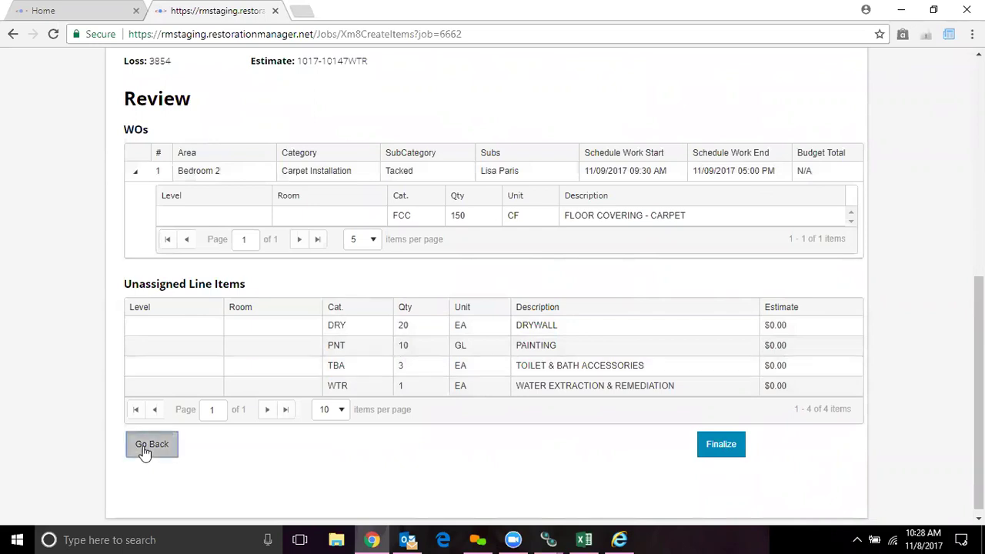